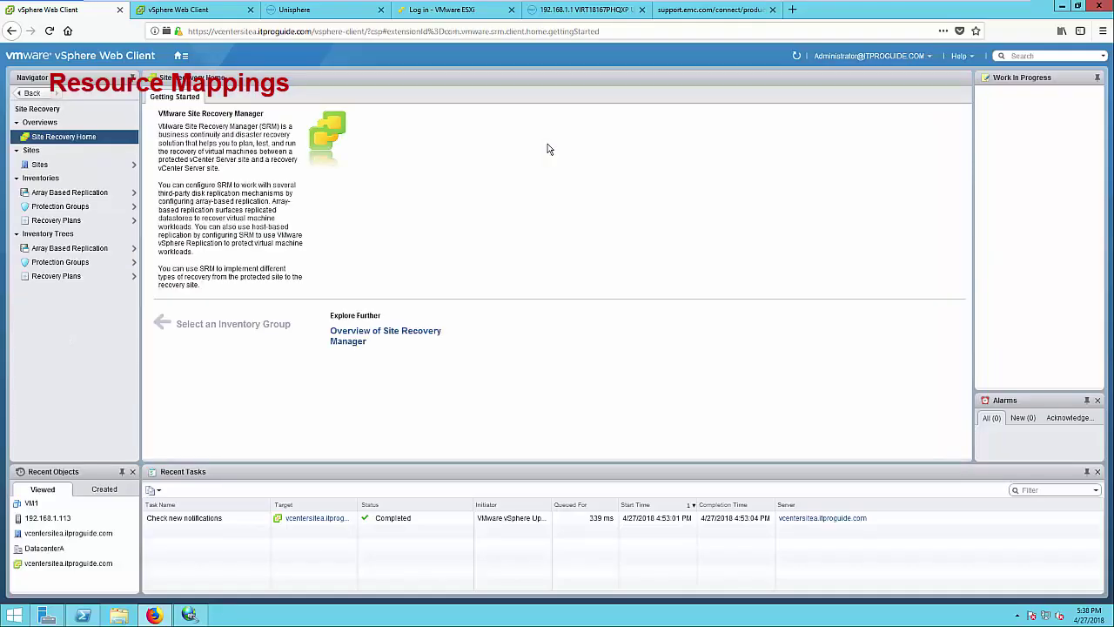
Show the vcentersitea.itproguide.com site summary scrolled down to the Guide to configuring SRM.
left_click(39, 164)
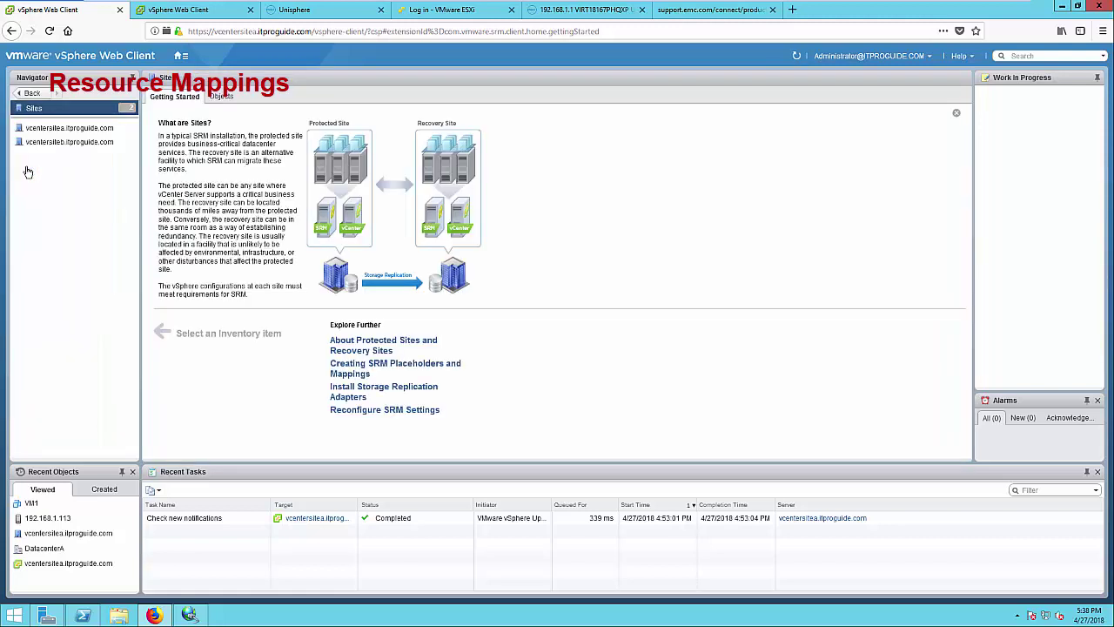
left_click(68, 128)
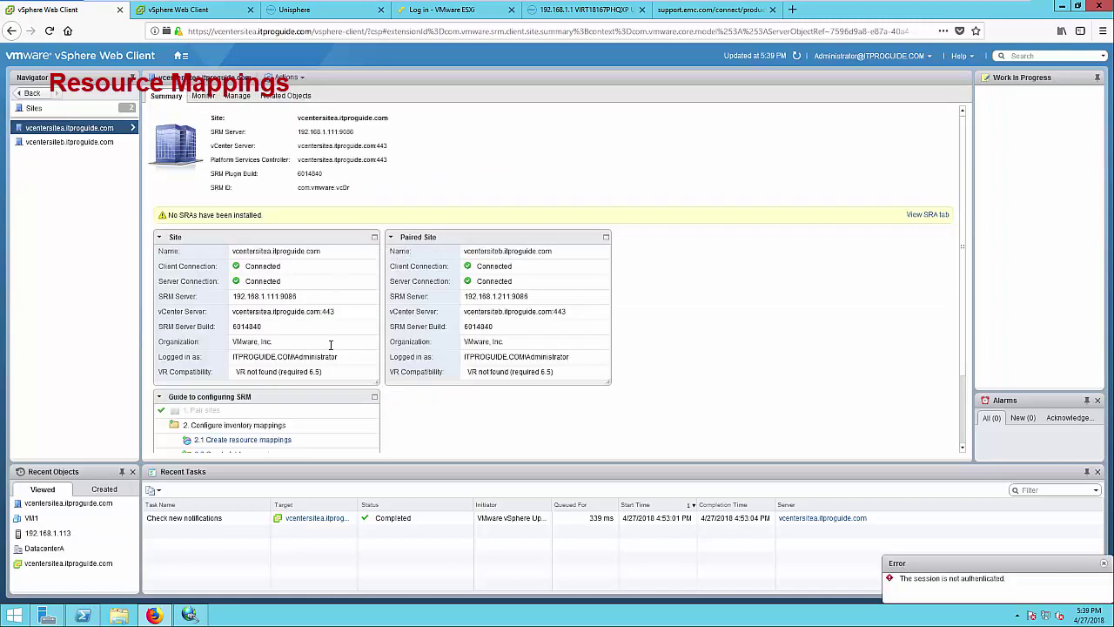
scroll(331, 348, "down", 2)
scroll(331, 363, "down", 3)
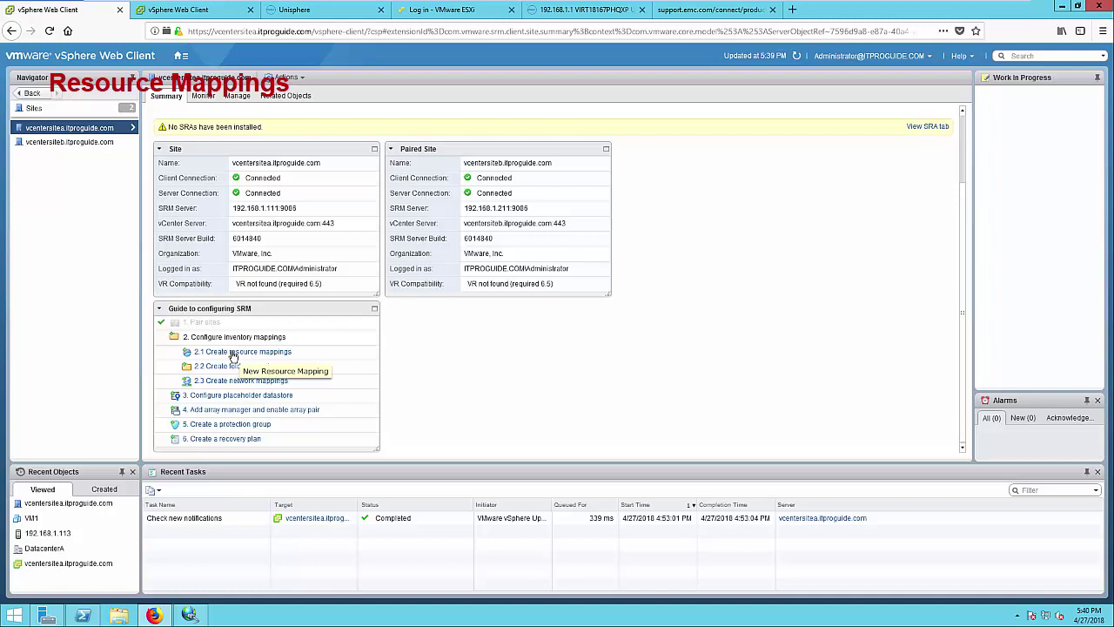
Add a resource mapping from host 192.168.1.113 (DatacenterA) to host 192.168.1.213 (DatacenterB).
left_click(233, 352)
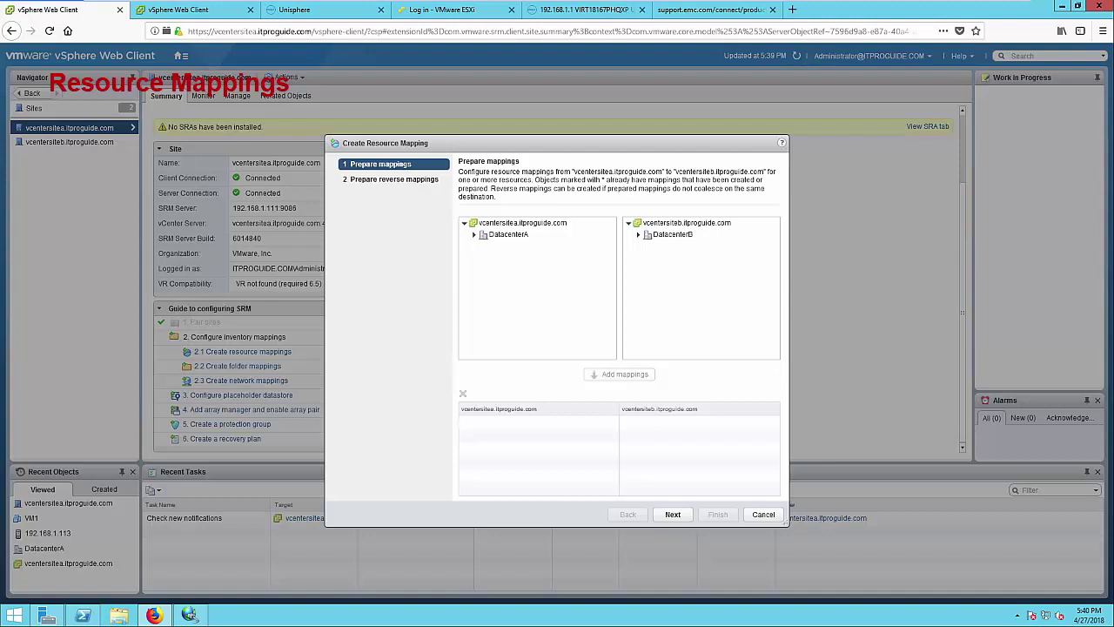
left_click(475, 236)
left_click(484, 247)
left_click(638, 235)
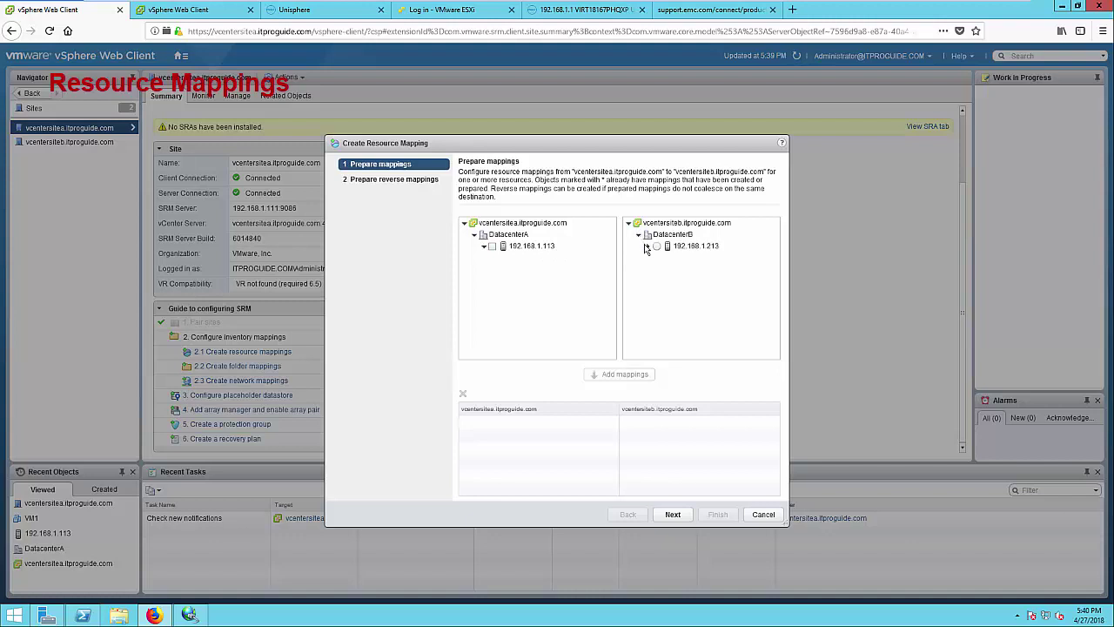
left_click(647, 246)
left_click(492, 247)
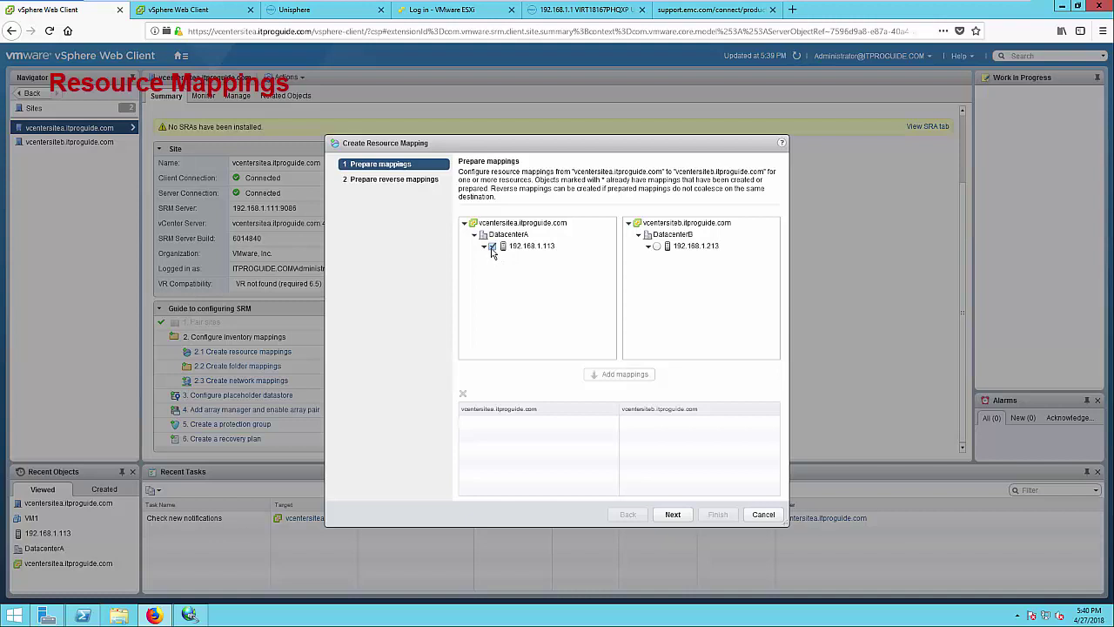
left_click(656, 247)
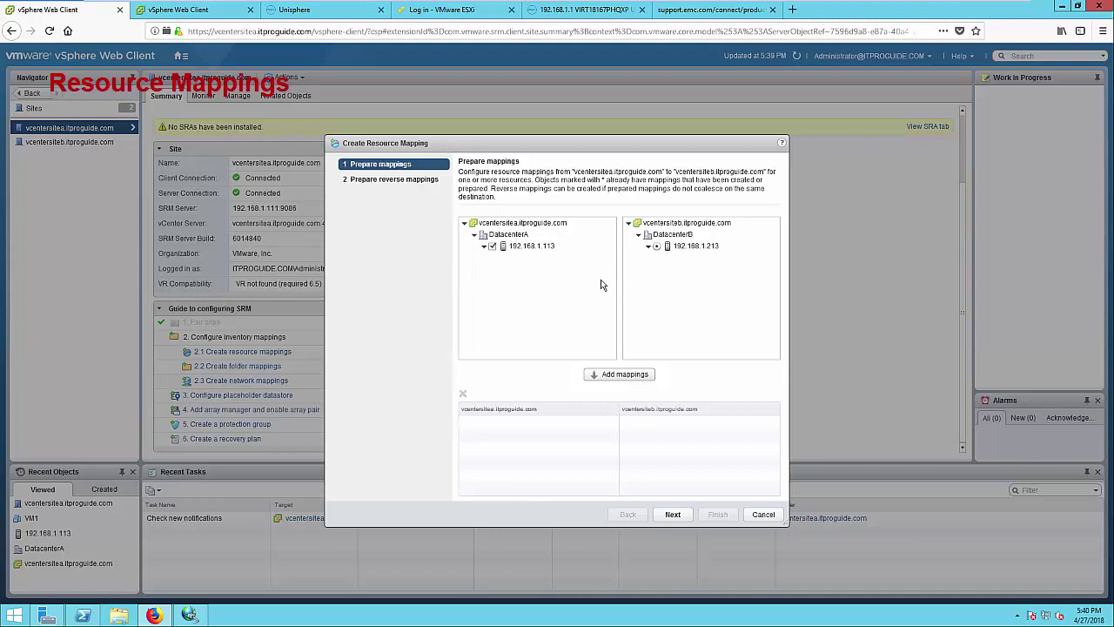
left_click(619, 374)
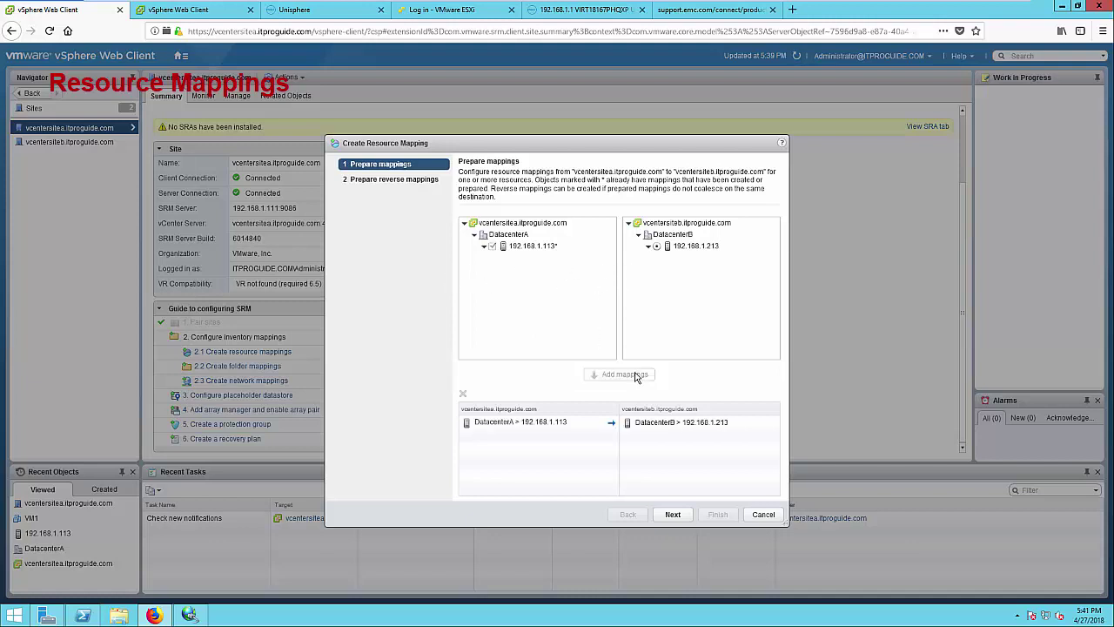
Include the reverse mapping back to 192.168.1.113 and finish the resource mapping wizard.
left_click(672, 513)
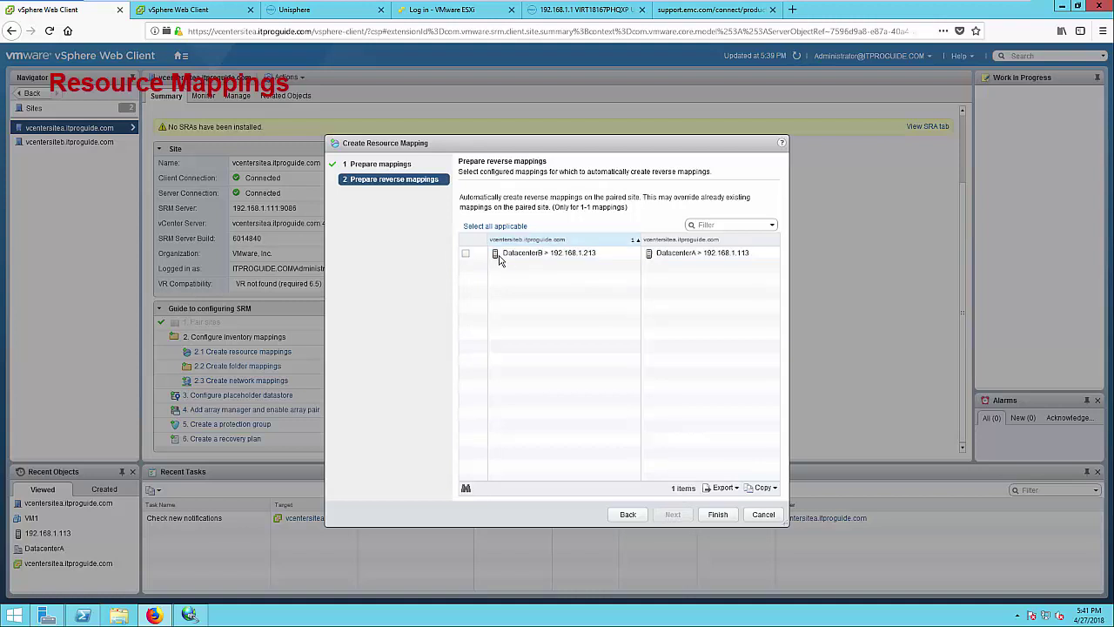
left_click(465, 254)
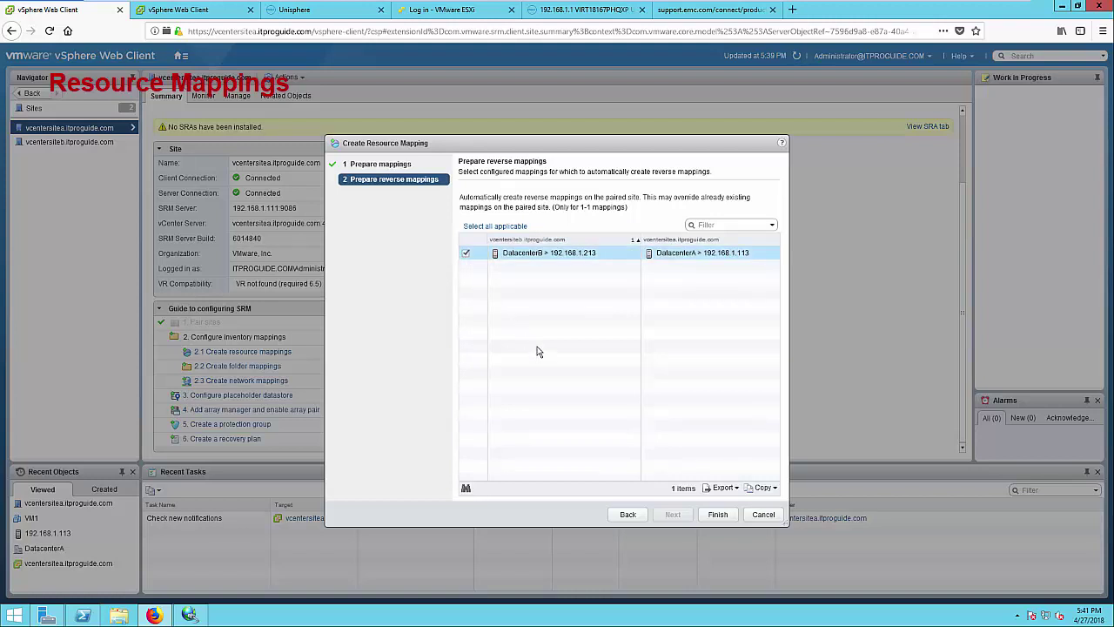
left_click(715, 515)
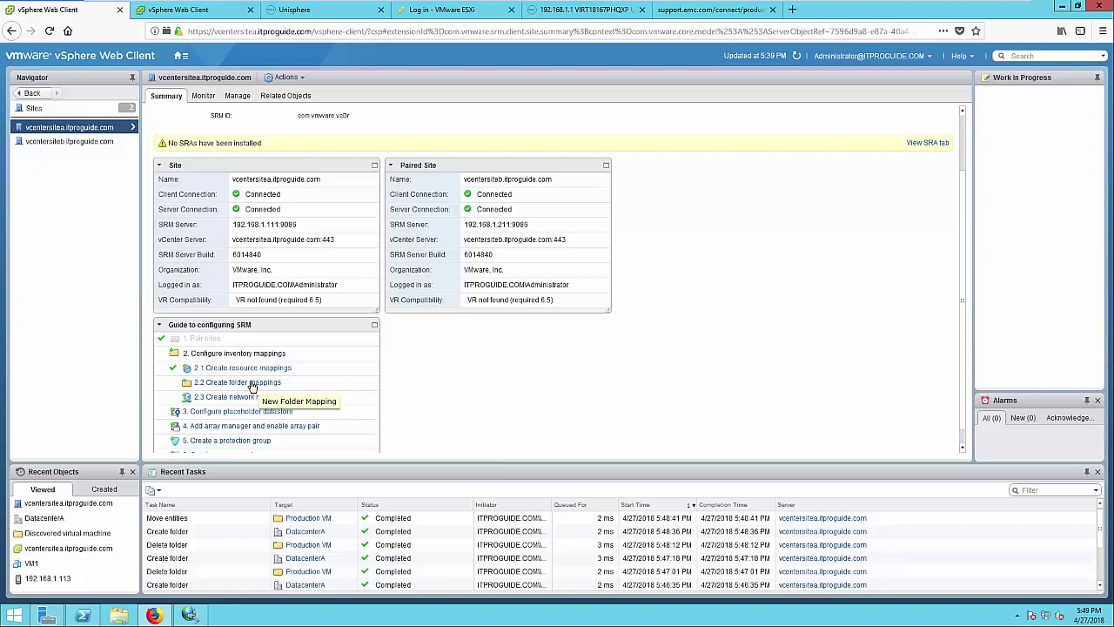
Manually map the Production VM folder in DatacenterA to DRProduction in DatacenterB.
left_click(253, 384)
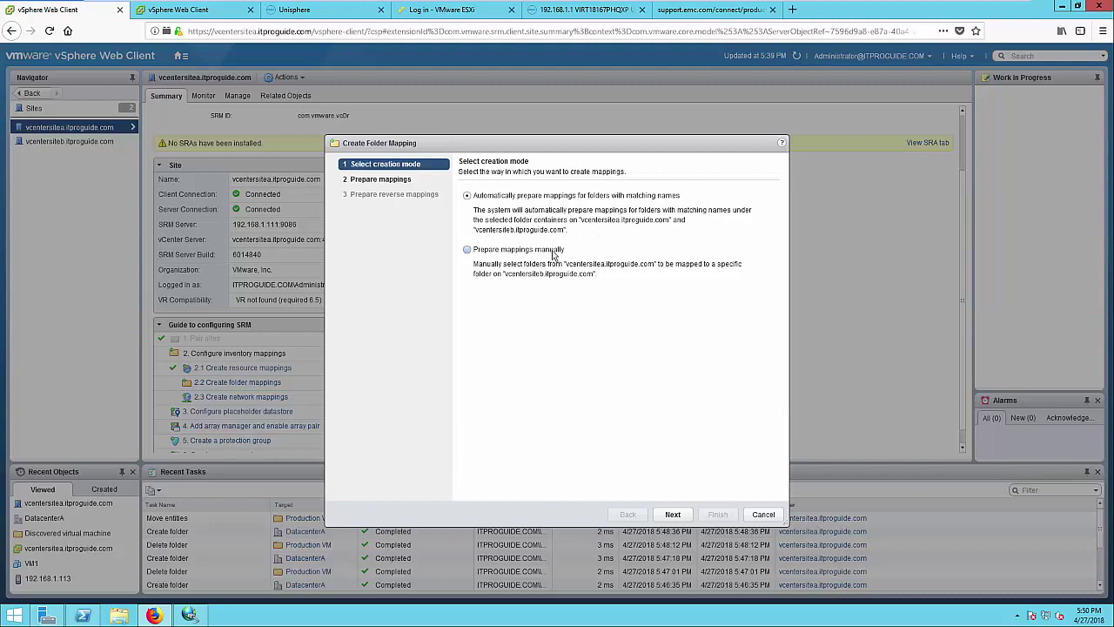
left_click(552, 252)
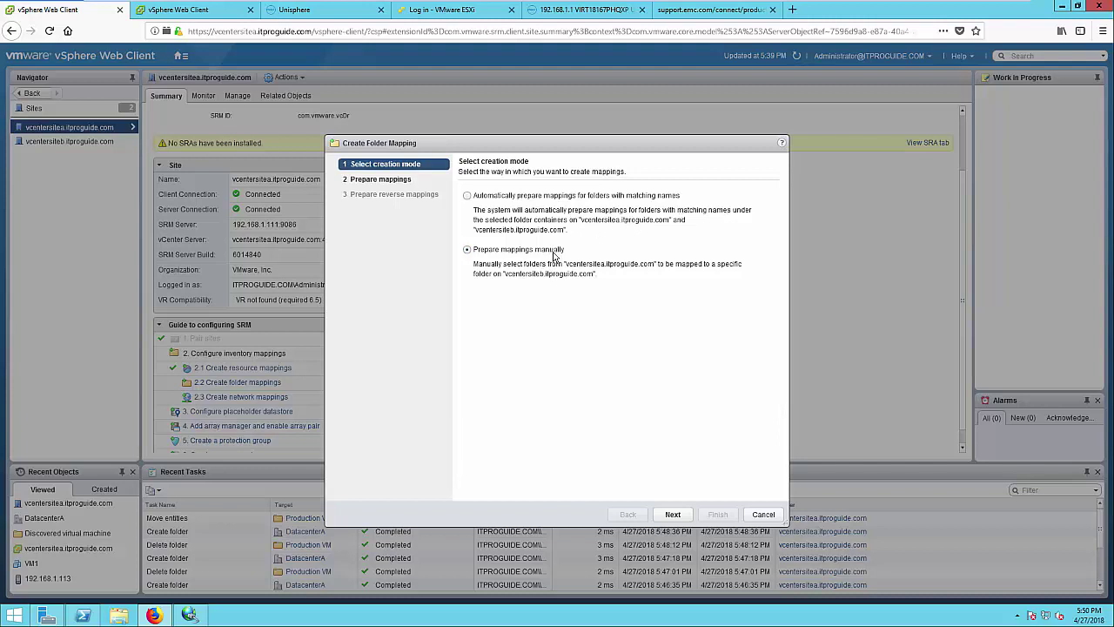
left_click(671, 515)
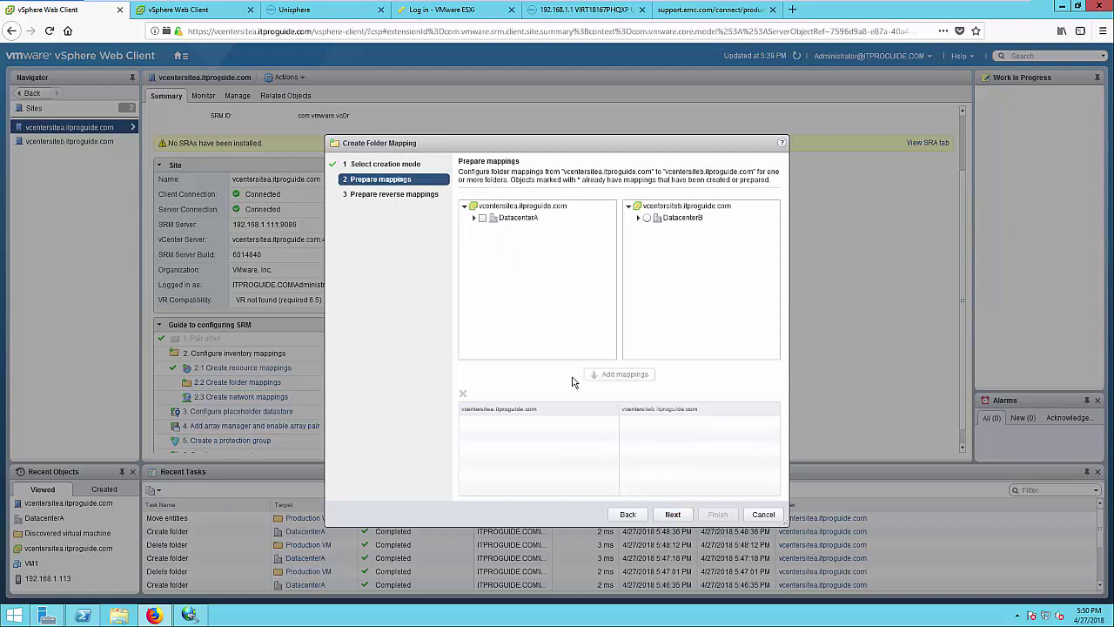
left_click(474, 218)
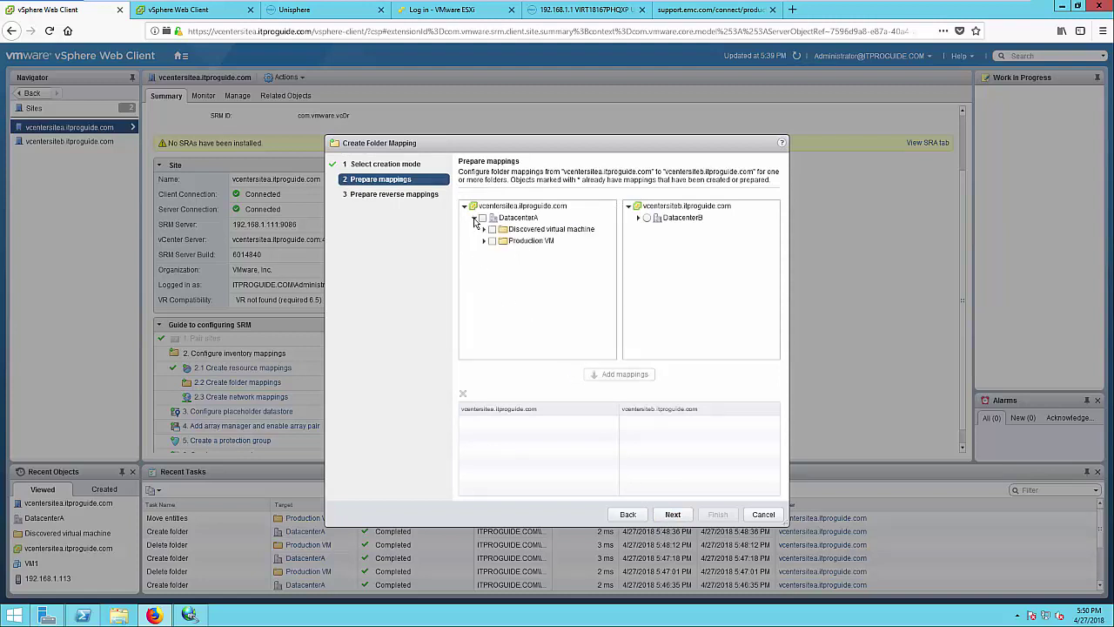
left_click(638, 217)
left_click(493, 241)
left_click(656, 229)
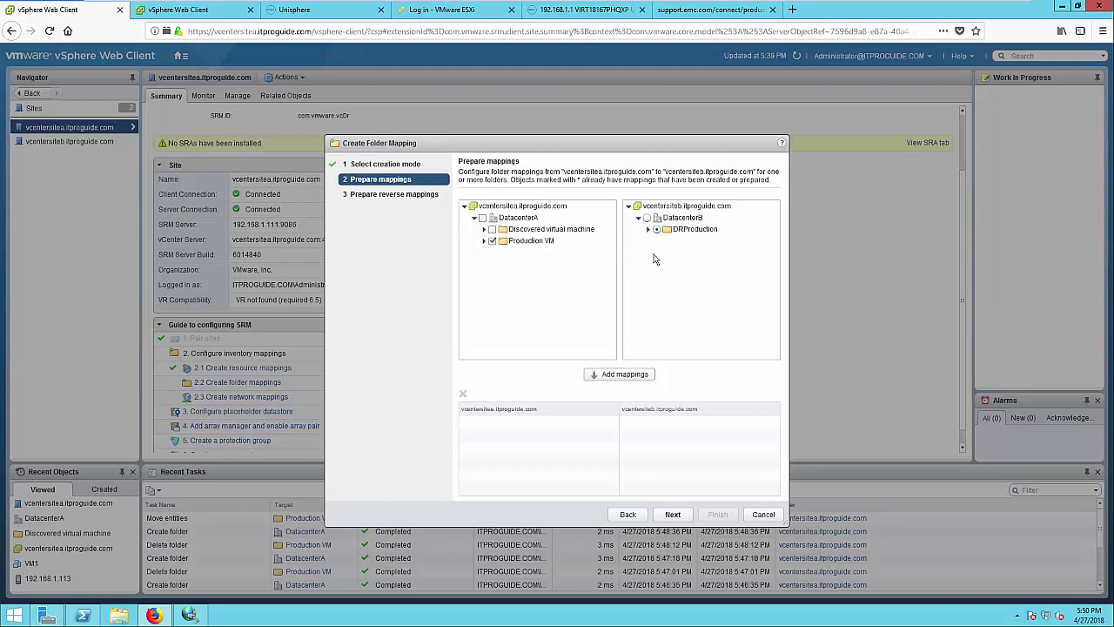
left_click(624, 376)
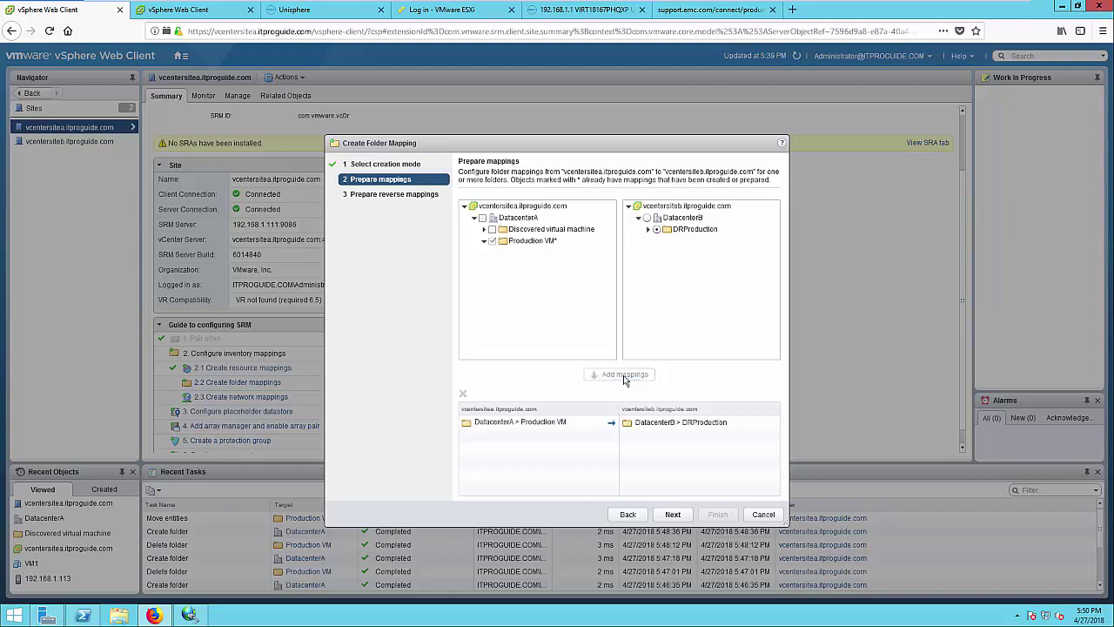
Include the reverse DRProduction-to-Production VM folder mapping and finish the wizard.
left_click(672, 514)
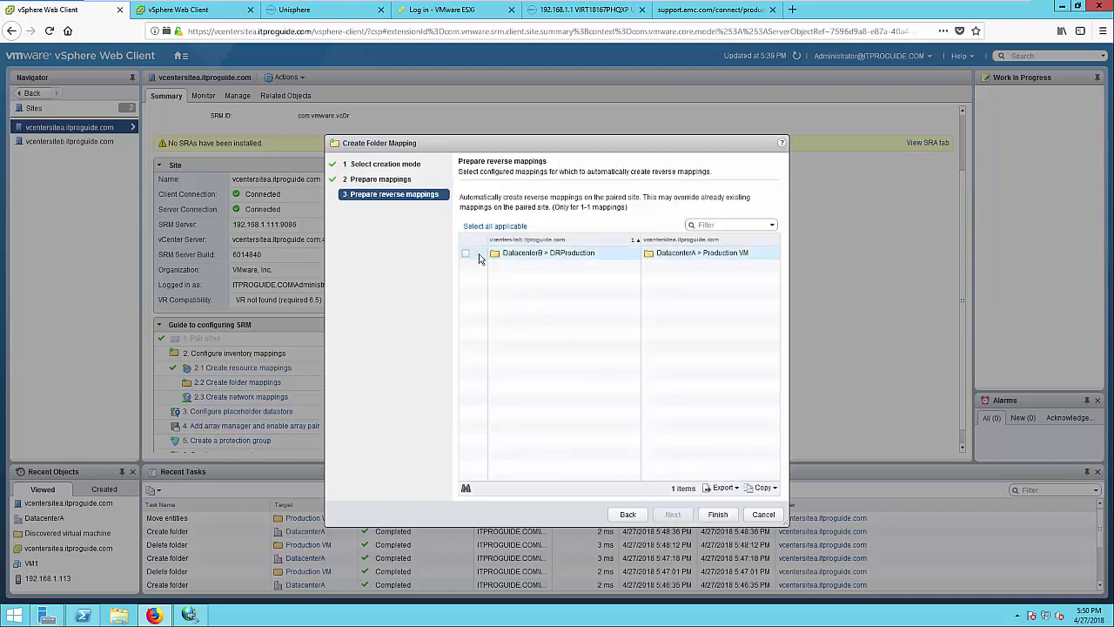
left_click(465, 252)
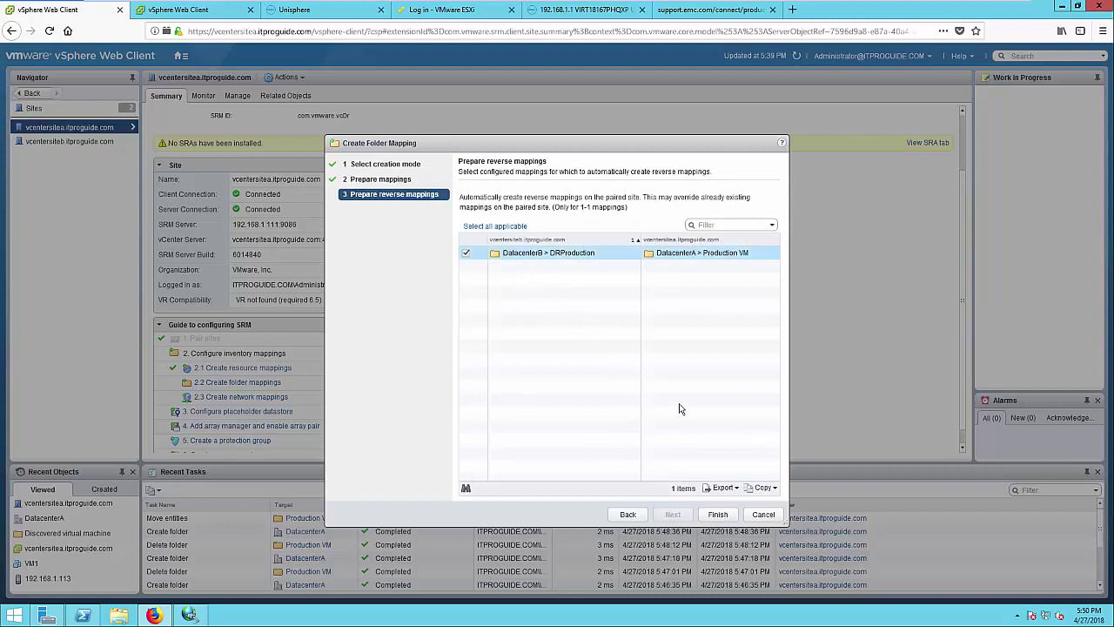
left_click(709, 518)
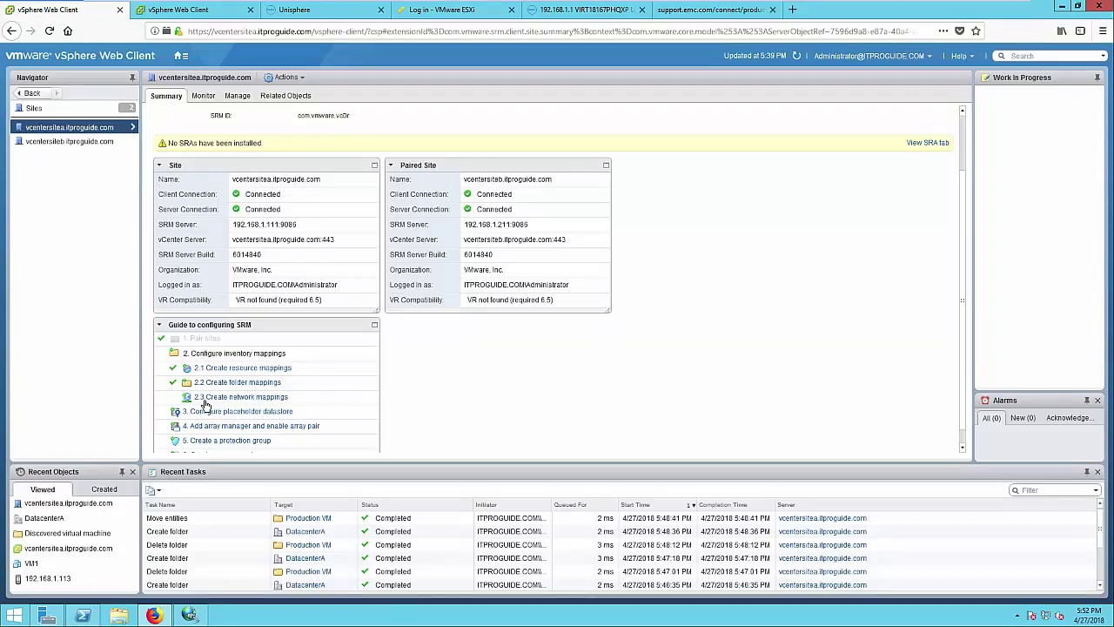
Manually map DatacenterA's VM Network to DatacenterB's VM Network.
left_click(226, 399)
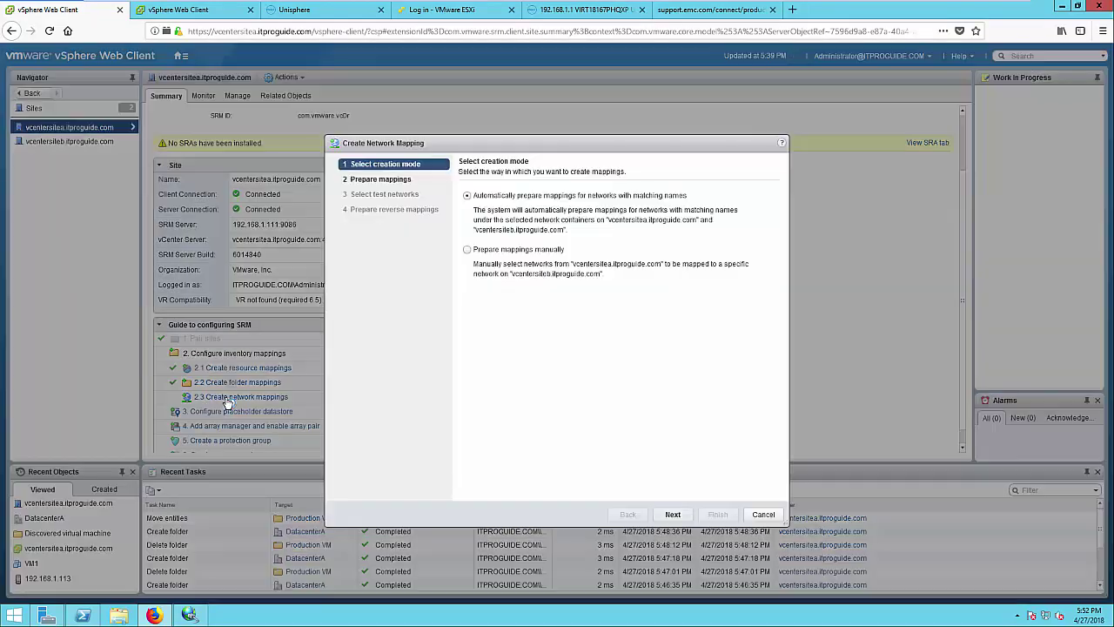
left_click(467, 251)
left_click(673, 515)
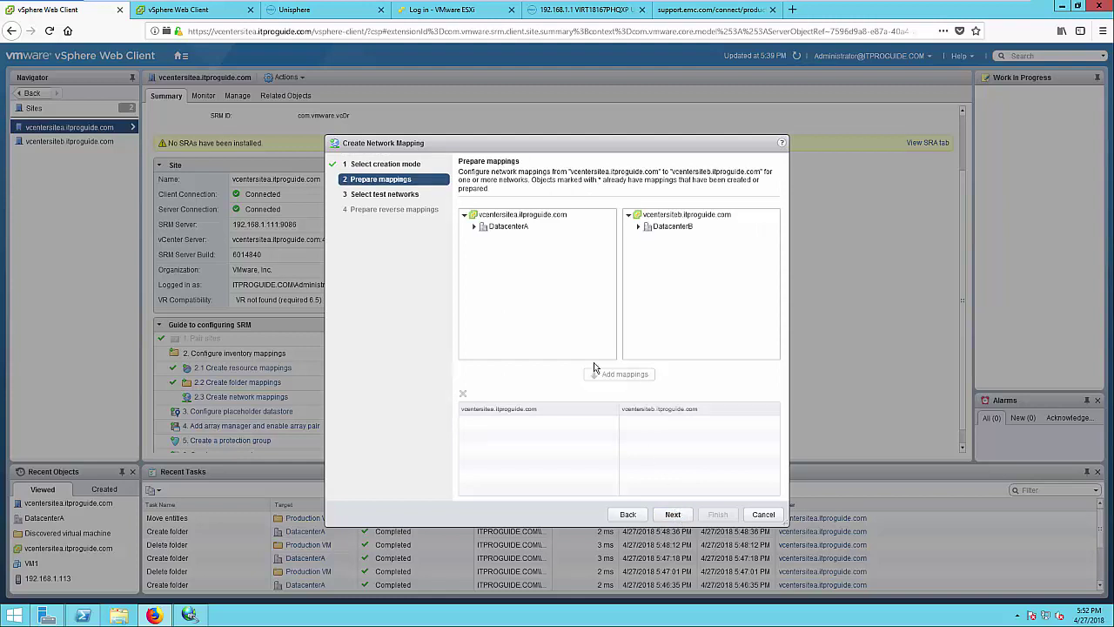
left_click(474, 228)
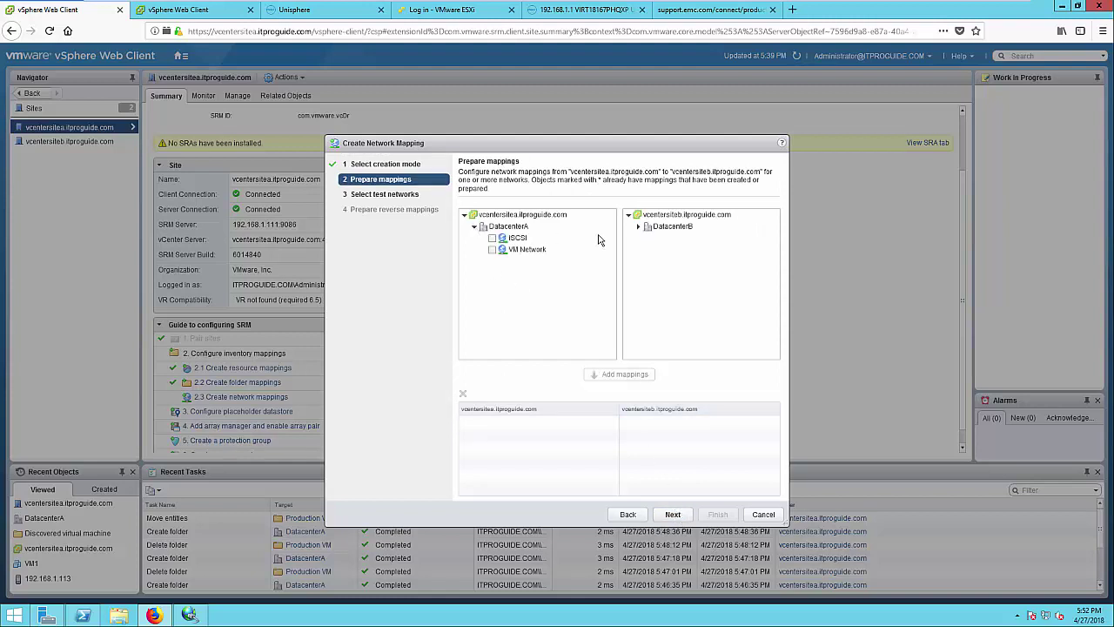
left_click(638, 227)
left_click(492, 250)
left_click(656, 239)
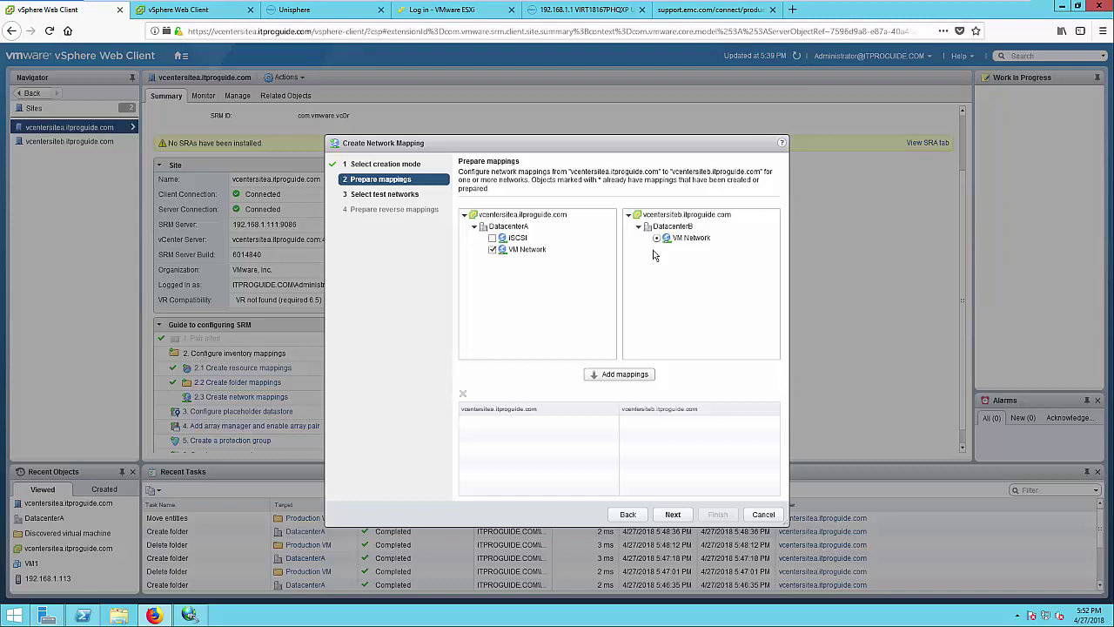
left_click(619, 375)
Leave test networks unchanged, include the reverse VM Network mapping, and finish.
left_click(673, 514)
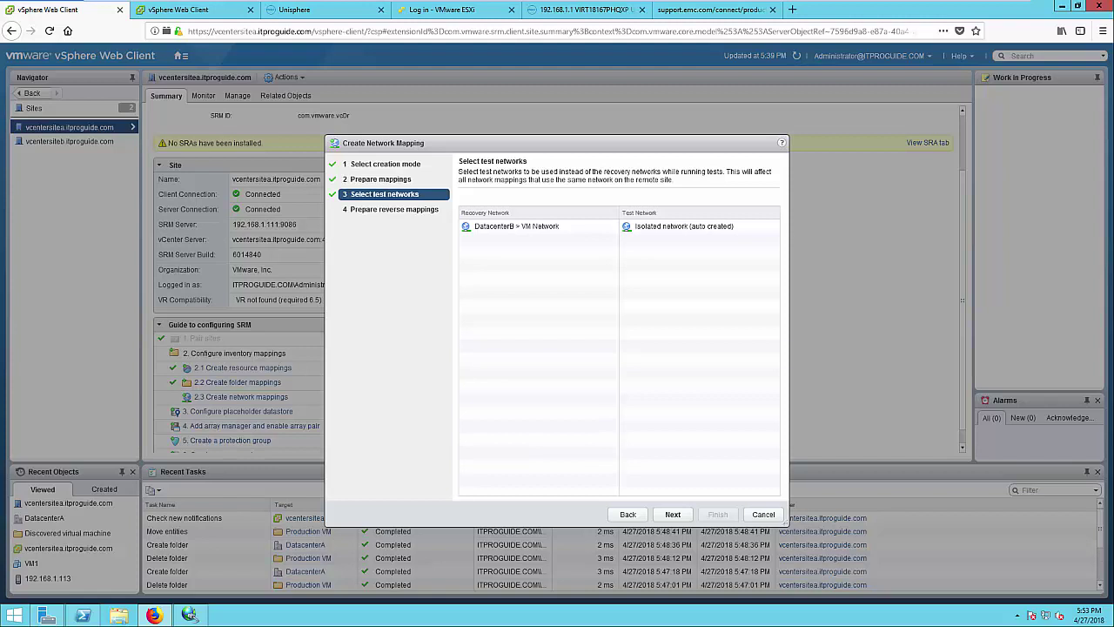
left_click(674, 514)
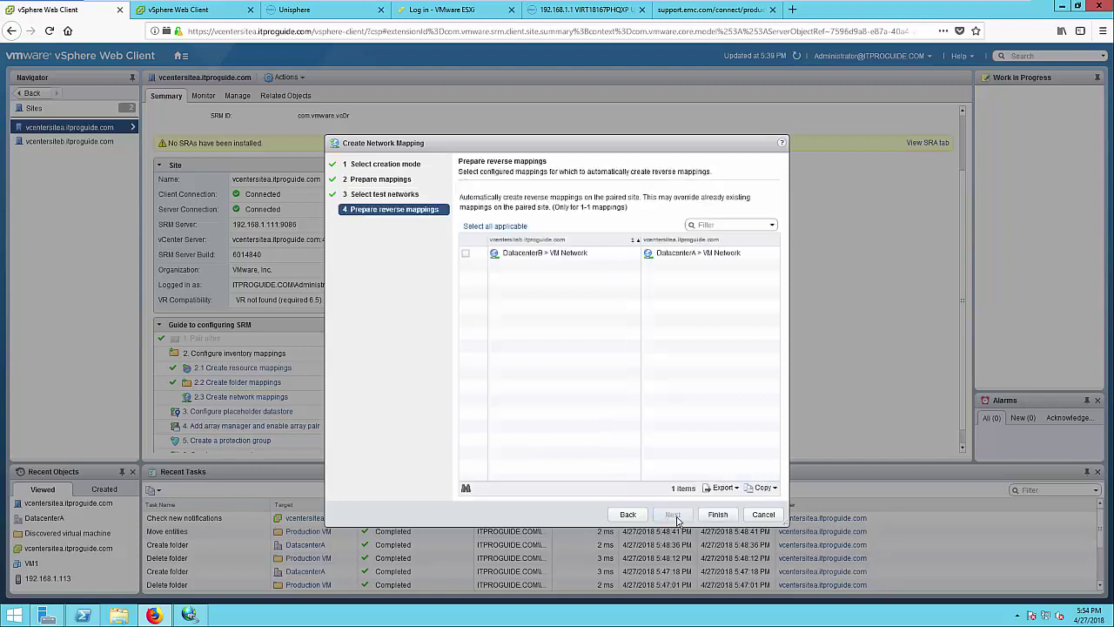
left_click(466, 254)
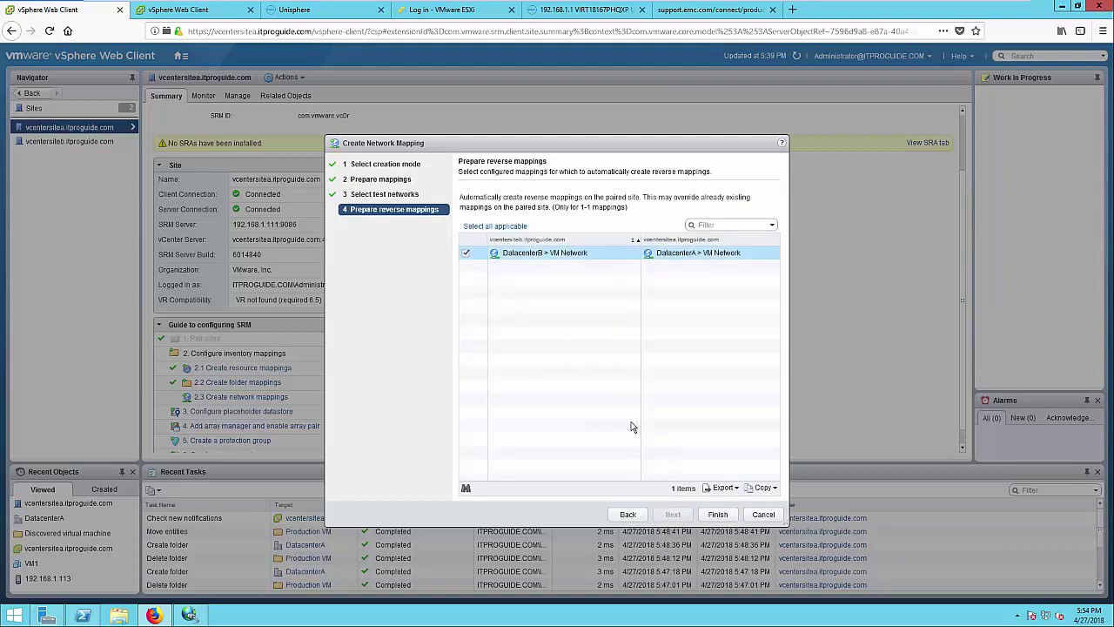
left_click(716, 514)
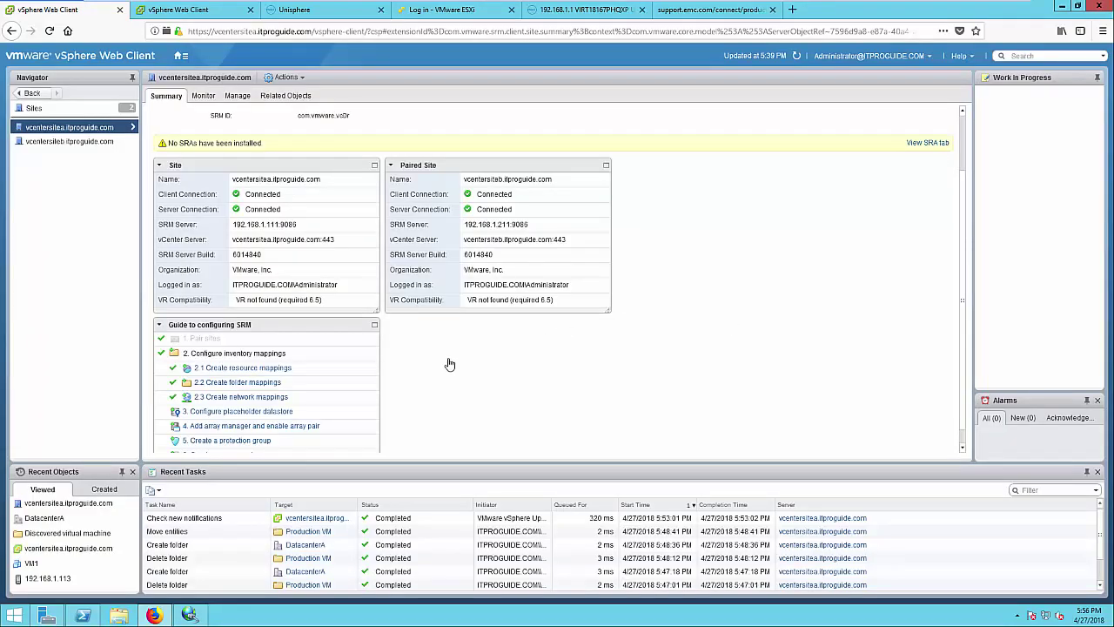
Set EMC Datastore 2 as the placeholder datastore for vcentersitea.
left_click(273, 418)
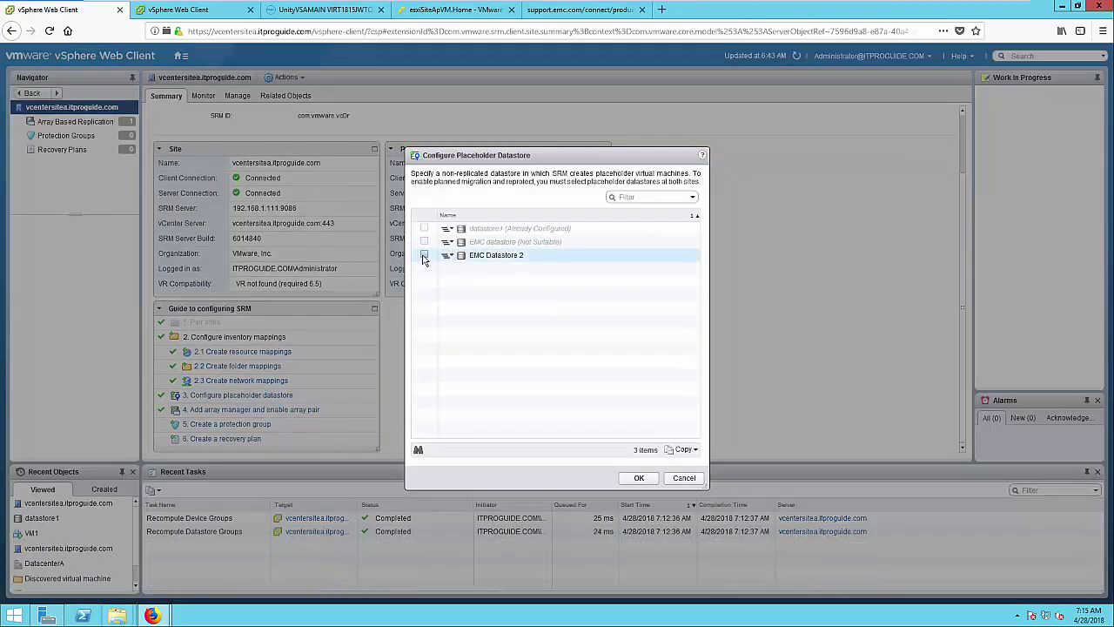
left_click(424, 256)
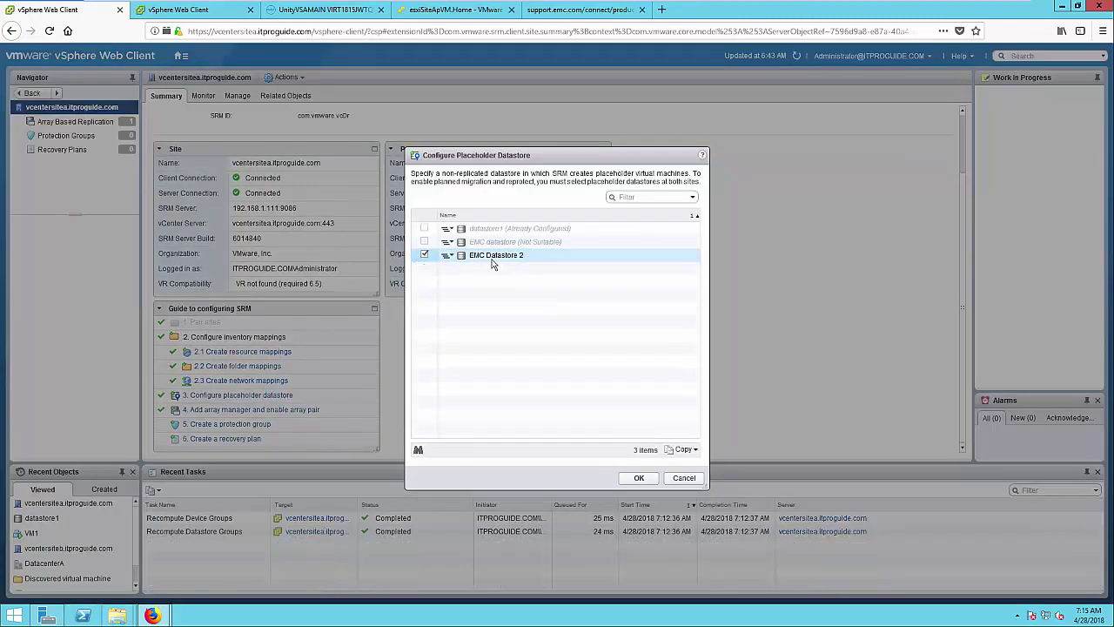
left_click(639, 478)
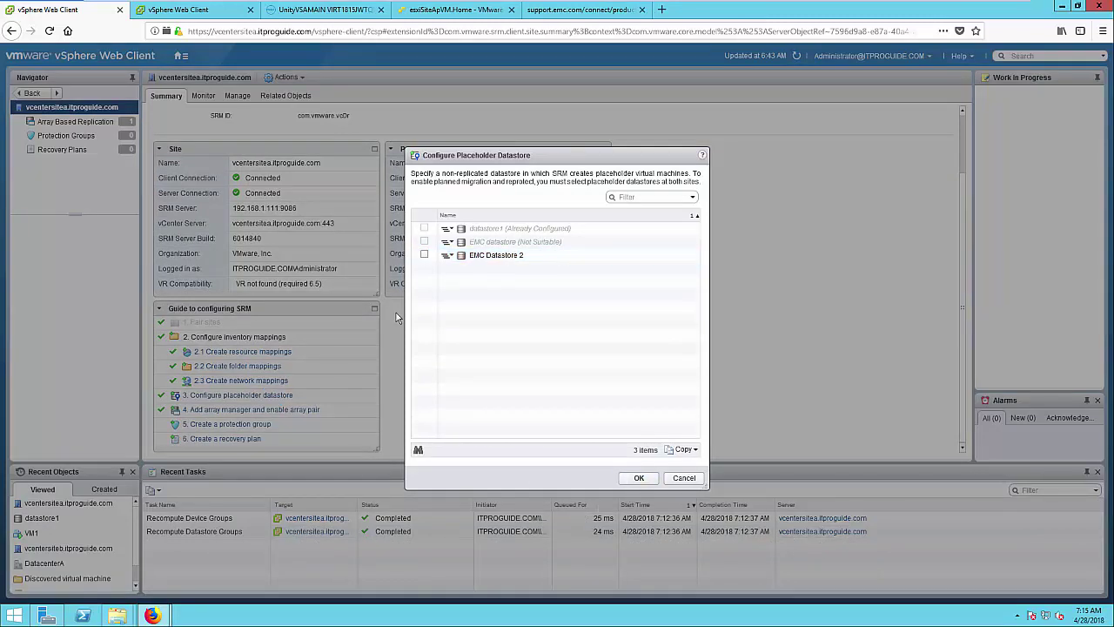
left_click(424, 255)
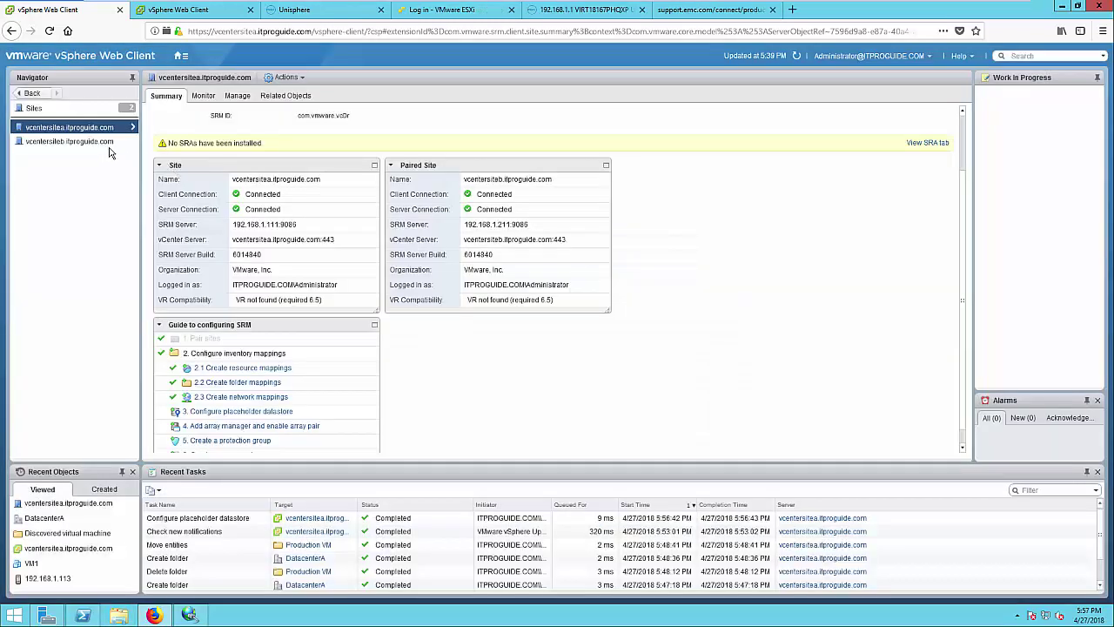
Configure the placeholder datastore for vcentersiteb too, then return to vcentersitea.
left_click(105, 143)
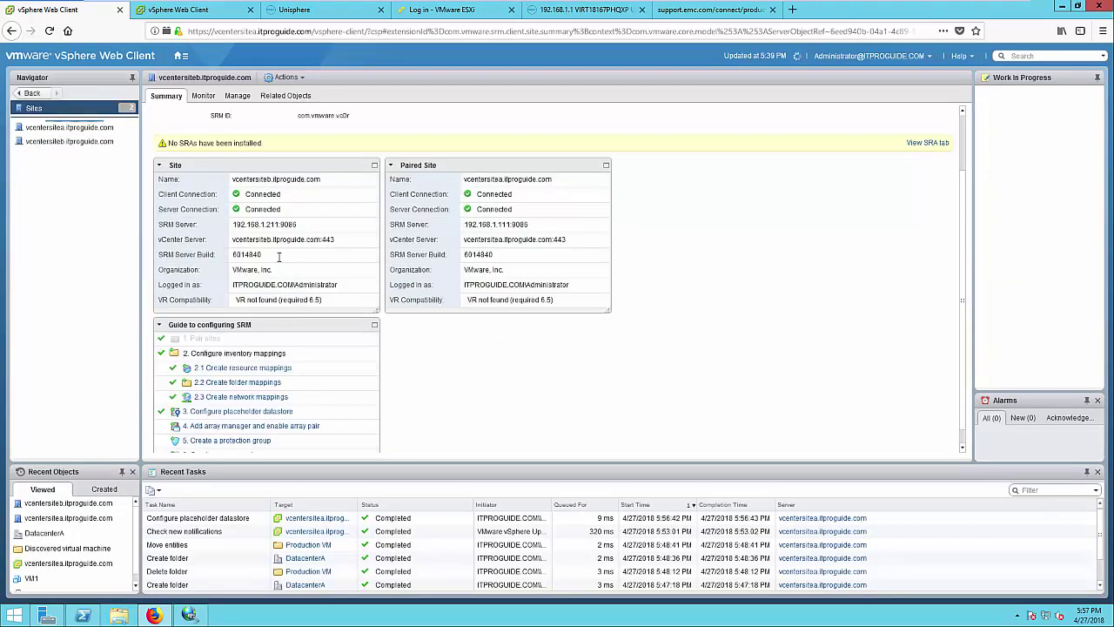
left_click(251, 417)
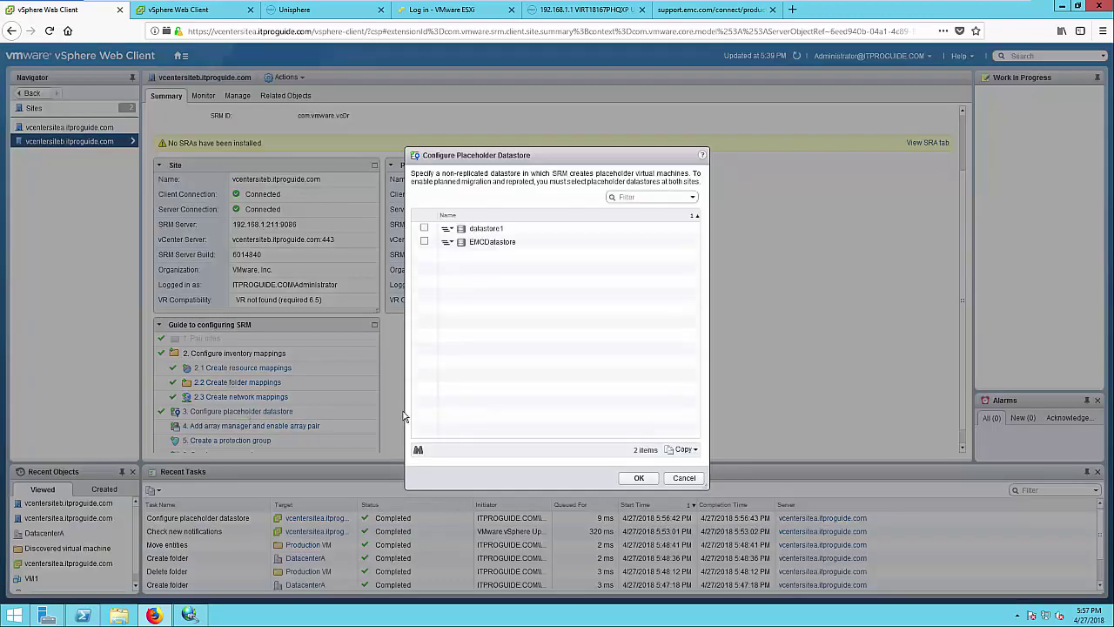
left_click(639, 478)
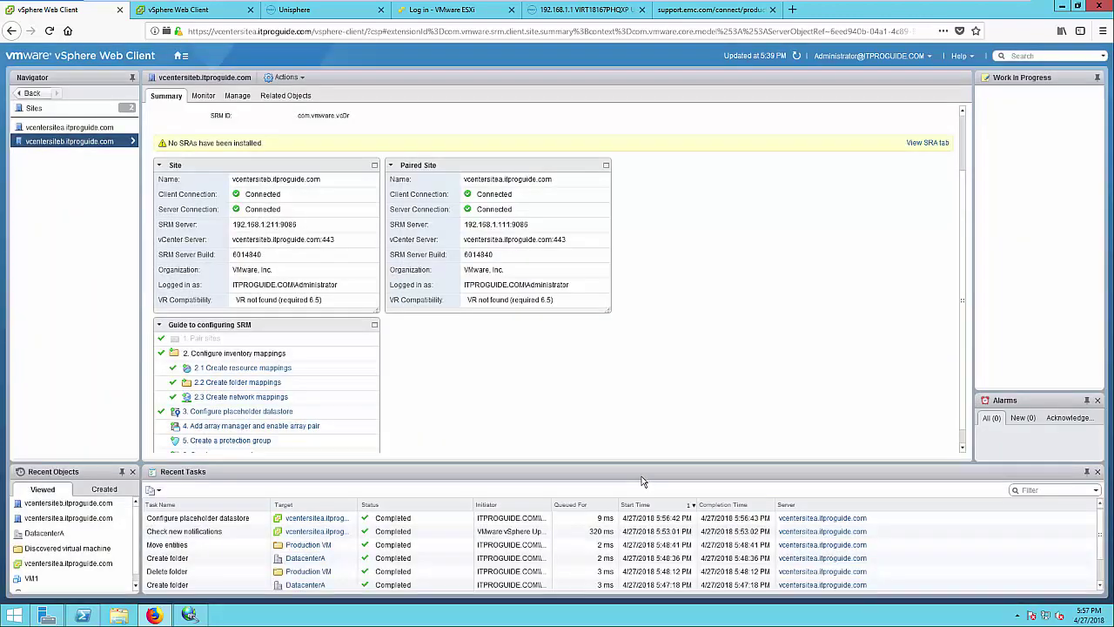
left_click(80, 130)
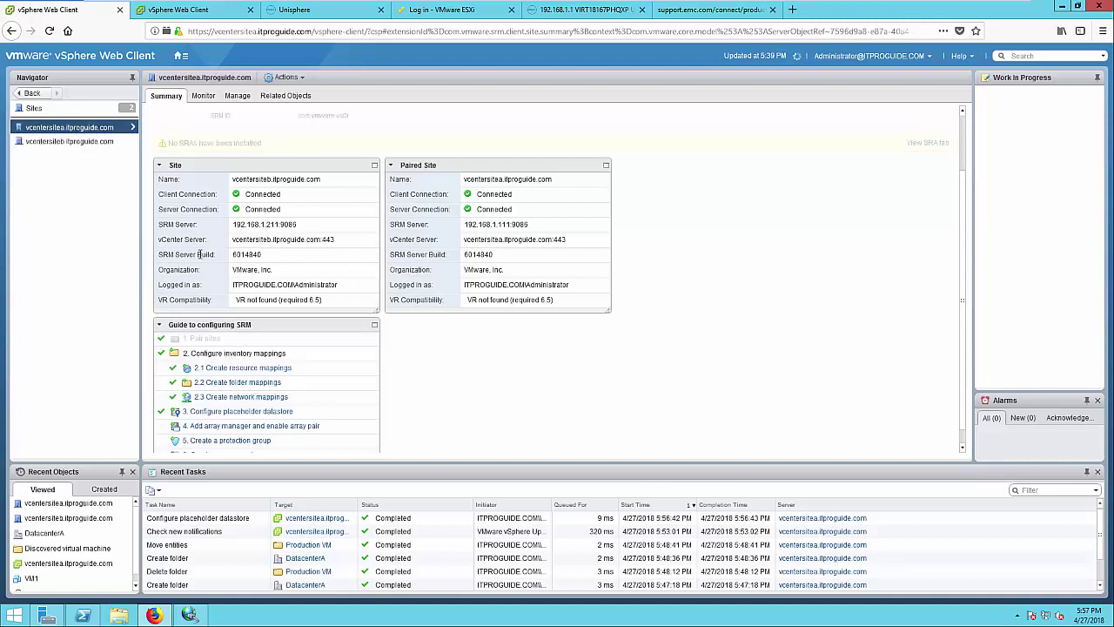